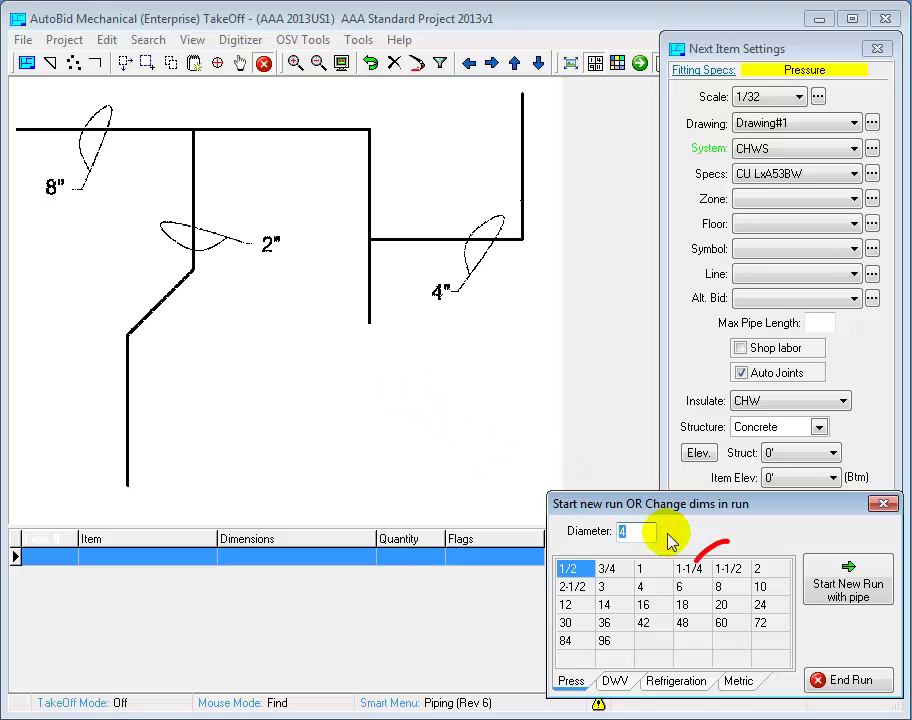
# Step: Trace an 8" pipe run along the top line and down the right-hand drop, then end it
pyautogui.click(733, 592)
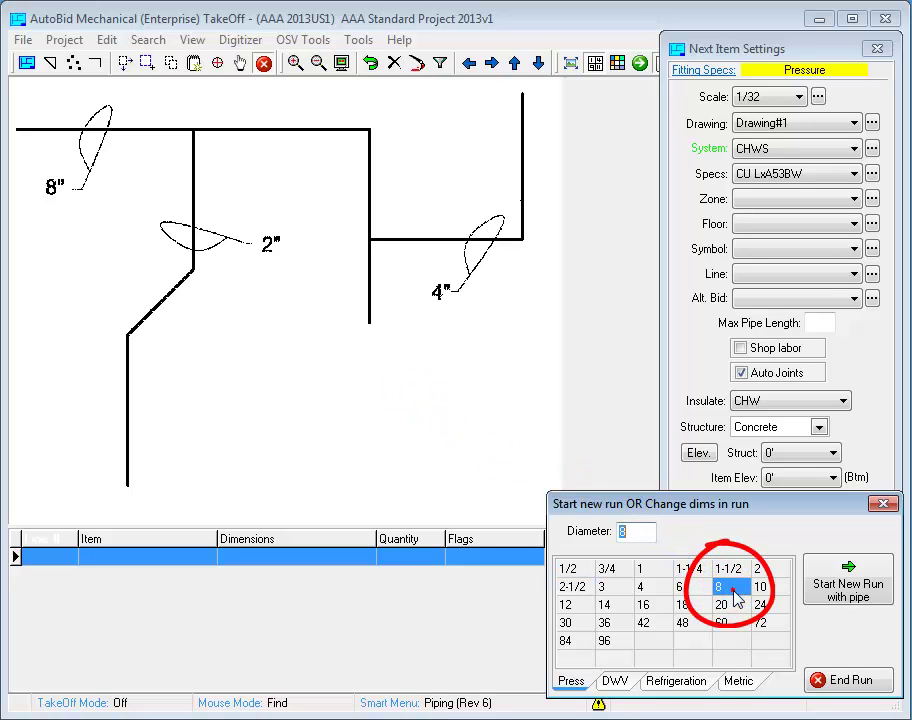
pyautogui.click(818, 600)
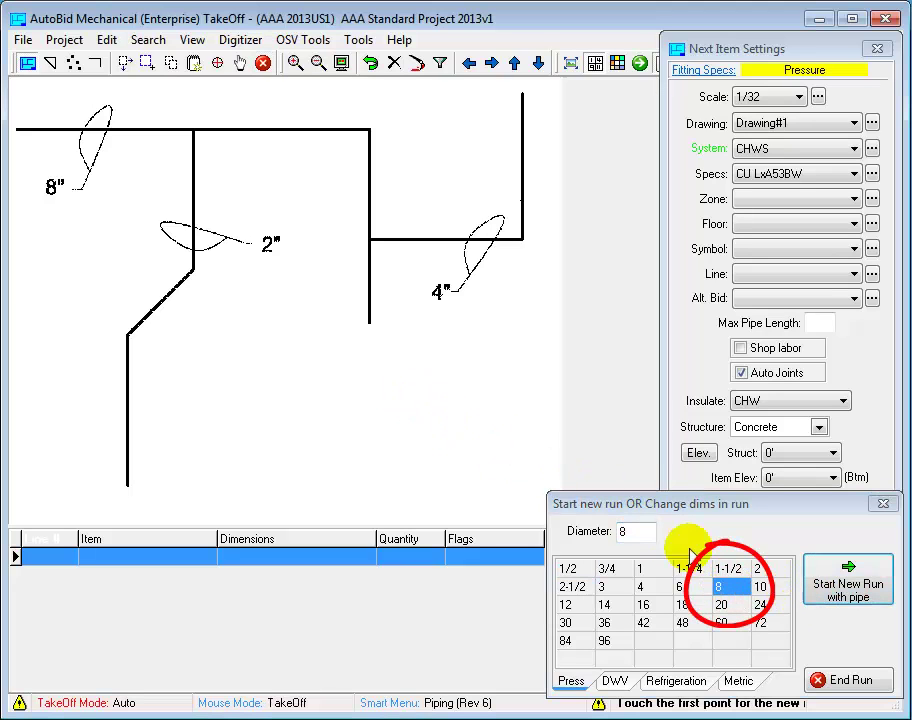
pyautogui.click(17, 130)
pyautogui.click(193, 130)
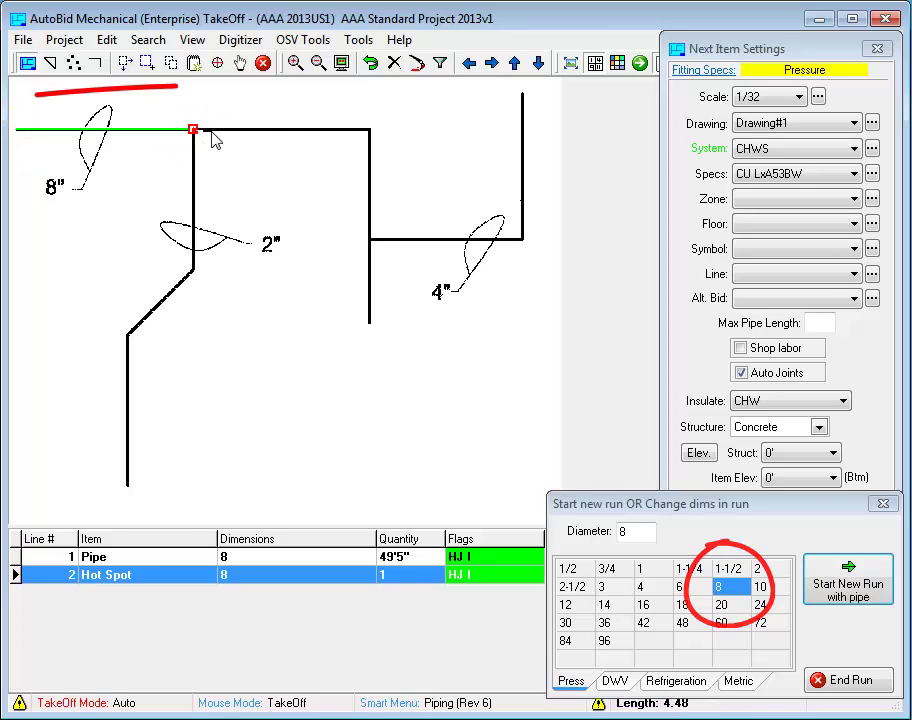
pyautogui.click(368, 129)
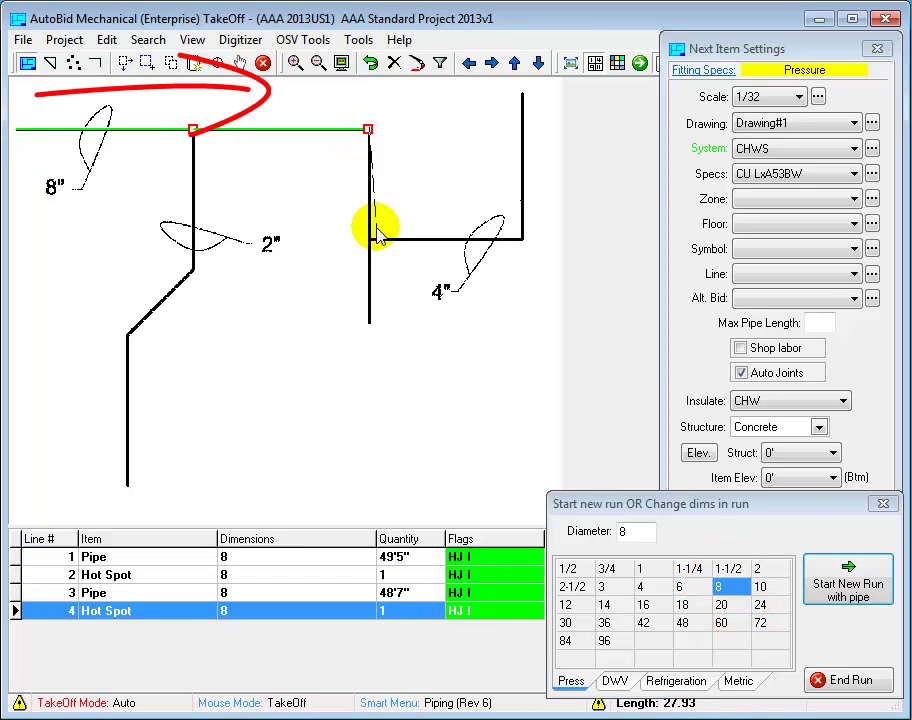
pyautogui.click(368, 238)
pyautogui.click(367, 322)
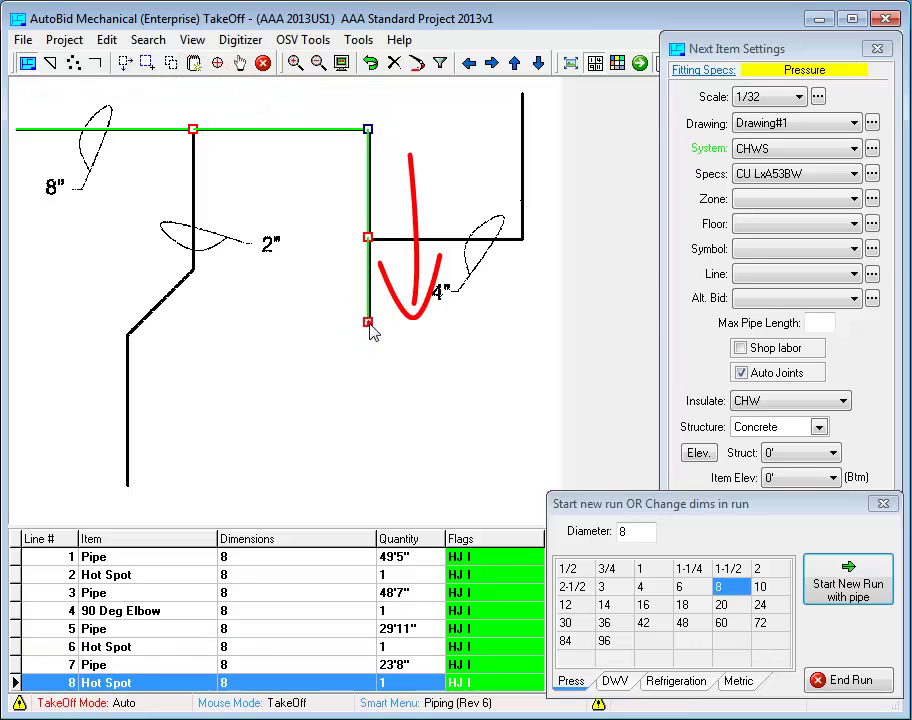
pyautogui.rightClick(368, 323)
pyautogui.click(377, 333)
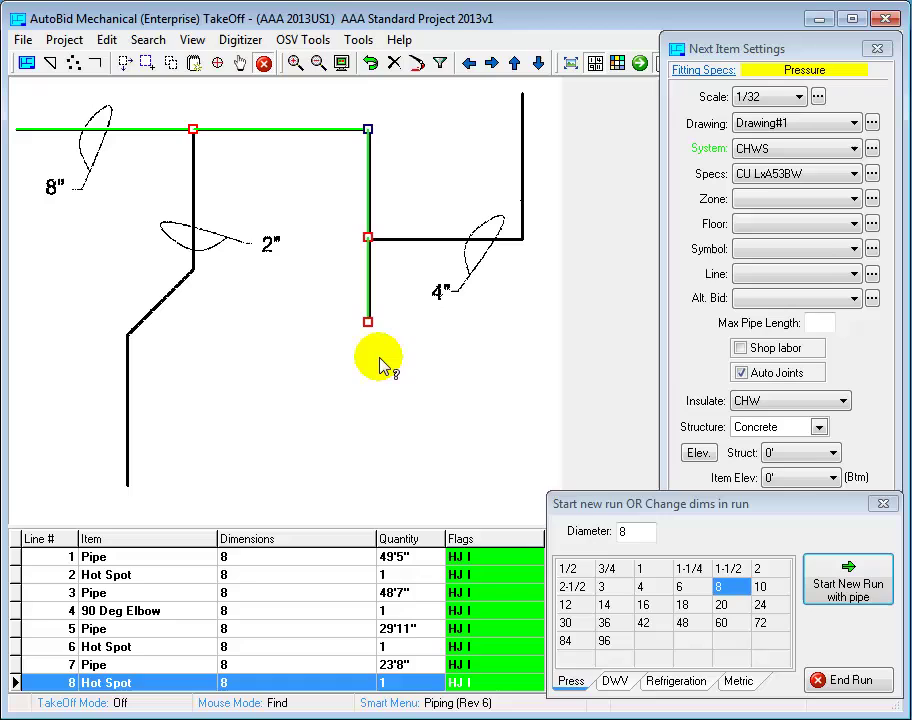
# Step: Start a 4" branch off the 8" main using an elbow connection
pyautogui.rightClick(379, 357)
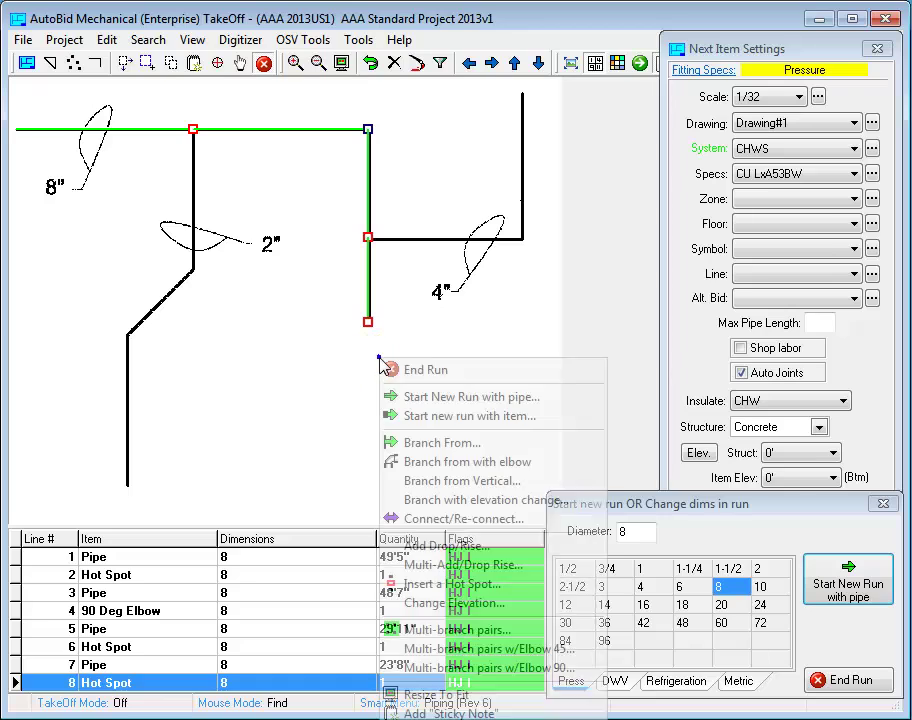
pyautogui.click(487, 465)
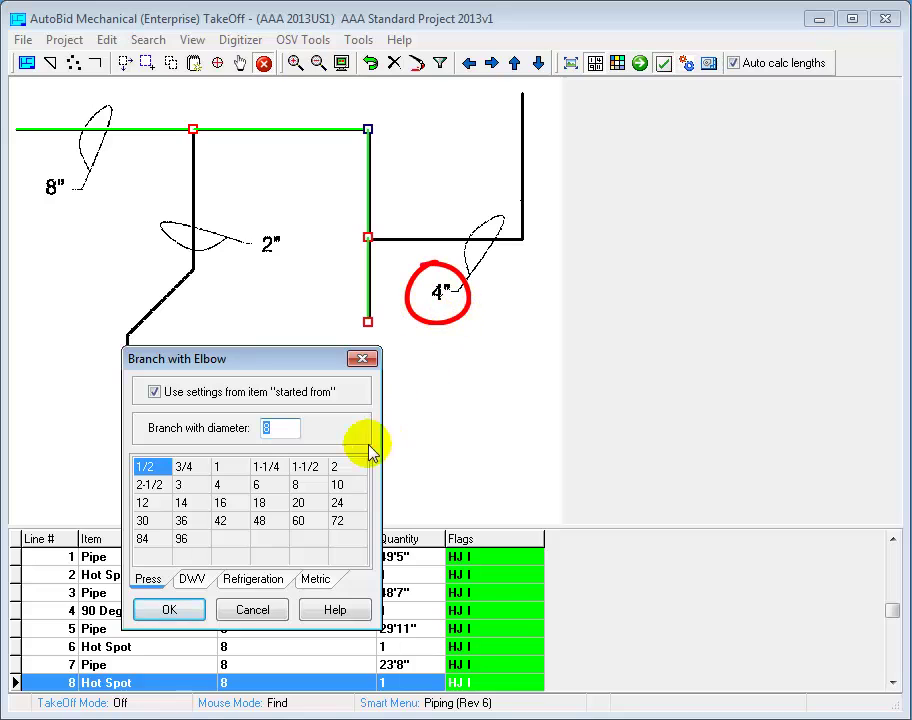
pyautogui.click(218, 484)
# Step: Trace the 4" branch from the drop junction rightward and up to its top end
pyautogui.click(367, 238)
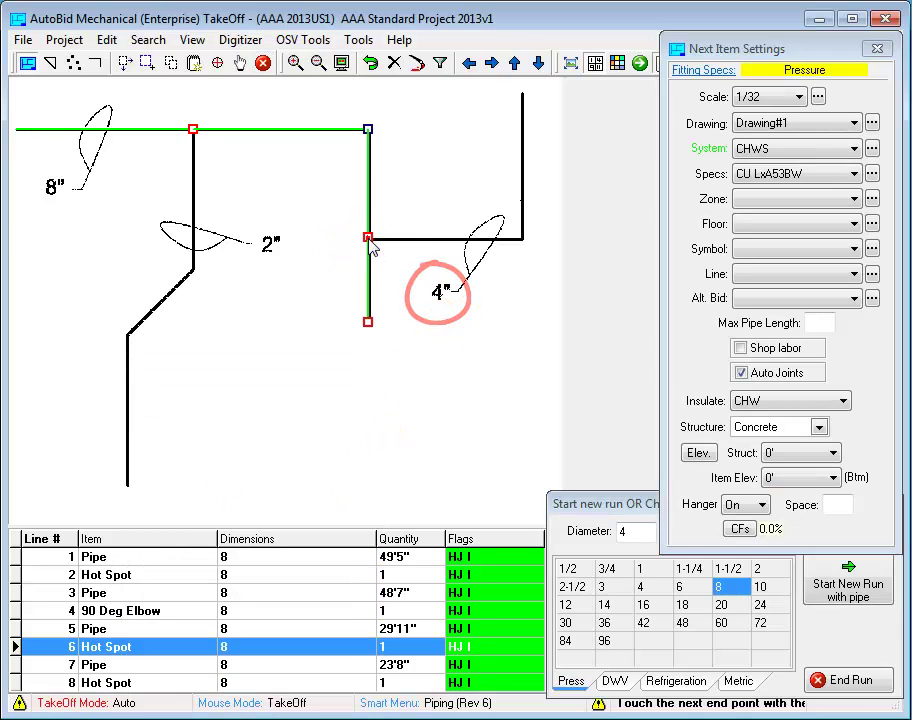
pyautogui.click(523, 241)
pyautogui.click(527, 243)
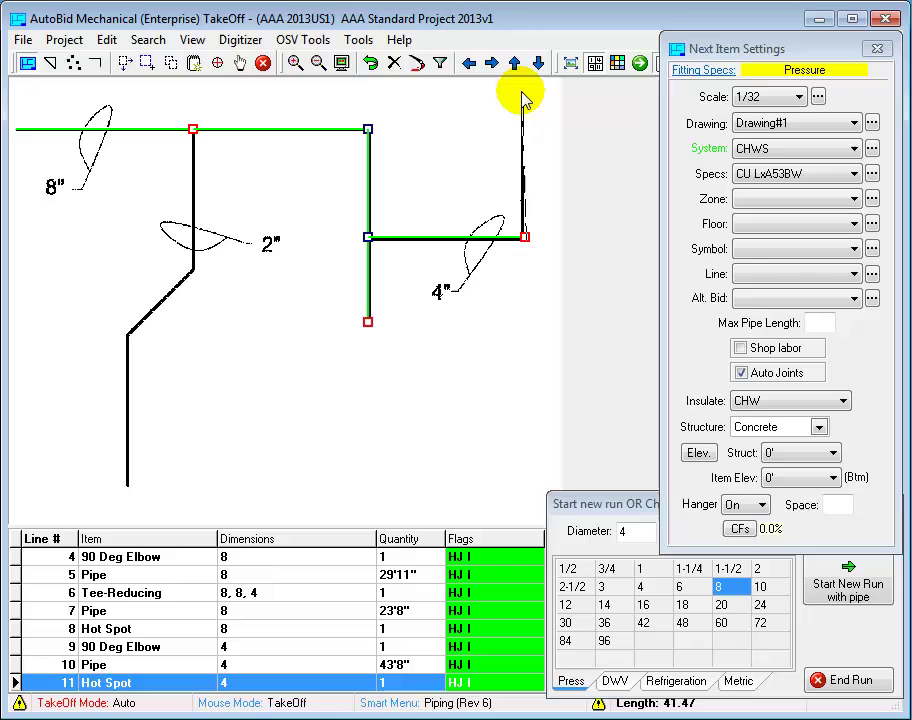
pyautogui.click(523, 93)
pyautogui.rightClick(523, 94)
pyautogui.click(530, 104)
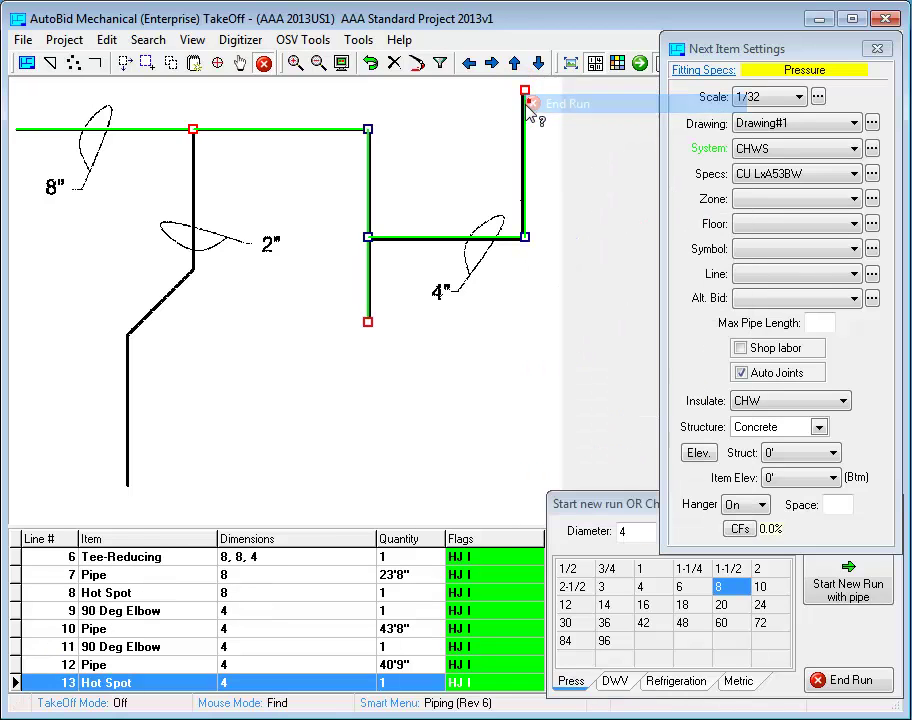
pyautogui.rightClick(410, 328)
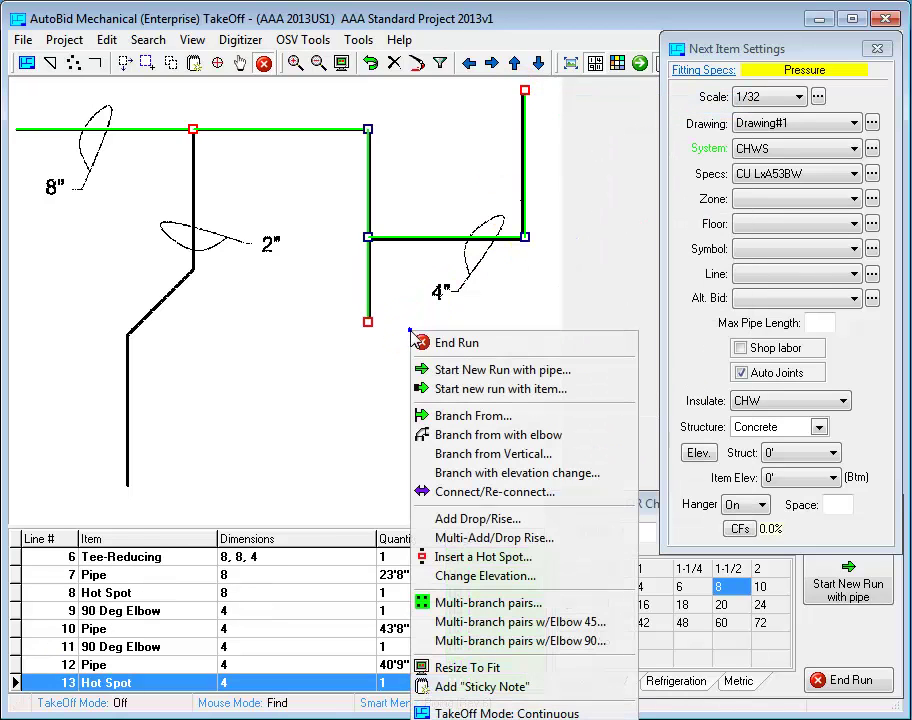
# Step: Trace a 2" branch from the 8" main down, diagonally, then down to its bottom end
pyautogui.click(479, 418)
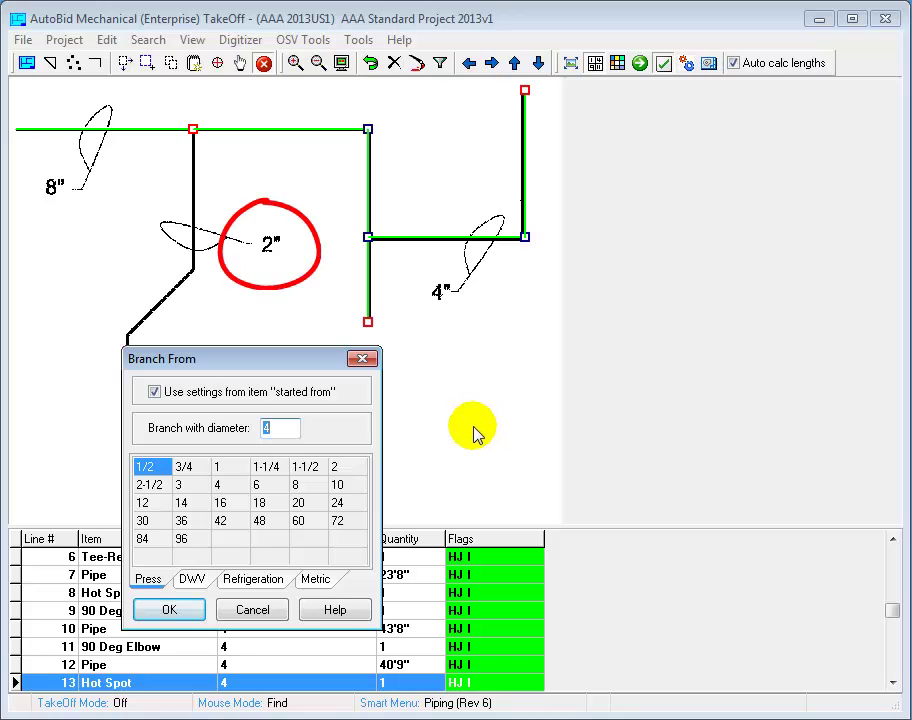
pyautogui.click(348, 467)
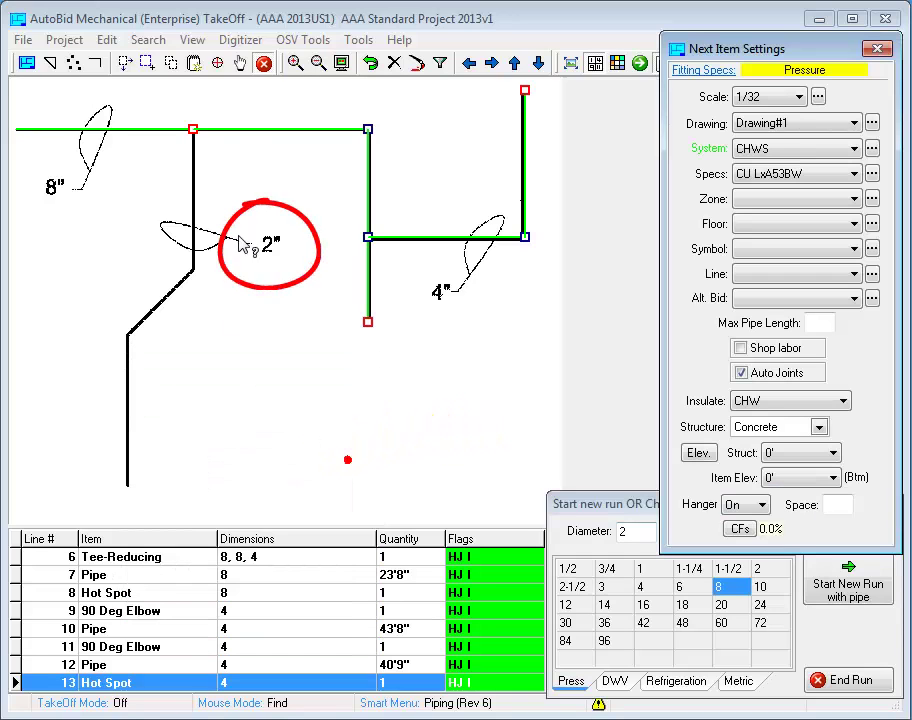
pyautogui.click(193, 129)
pyautogui.click(193, 270)
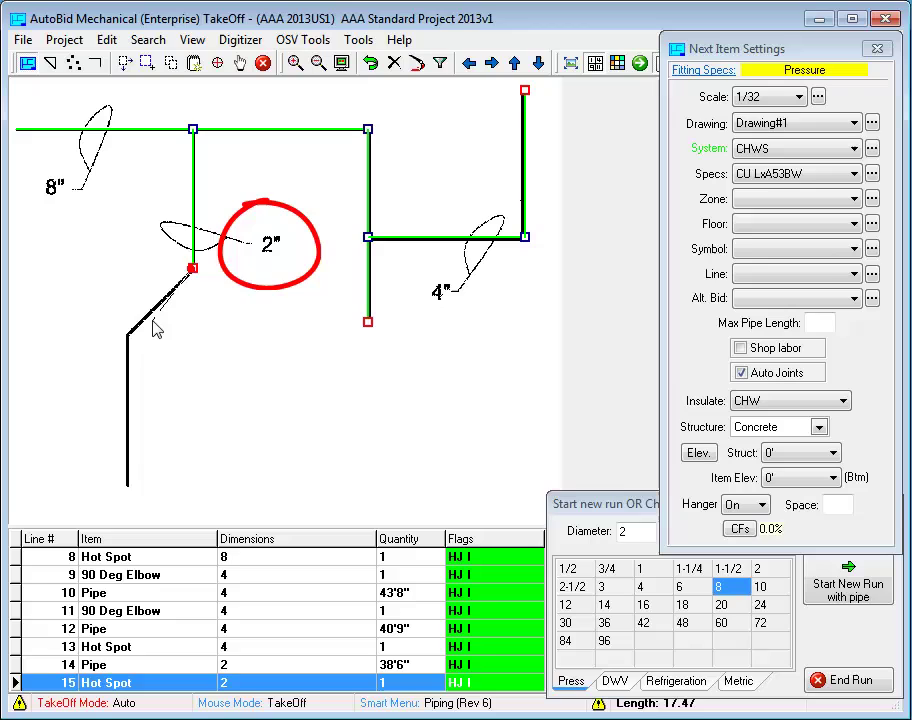
pyautogui.click(127, 335)
pyautogui.click(125, 487)
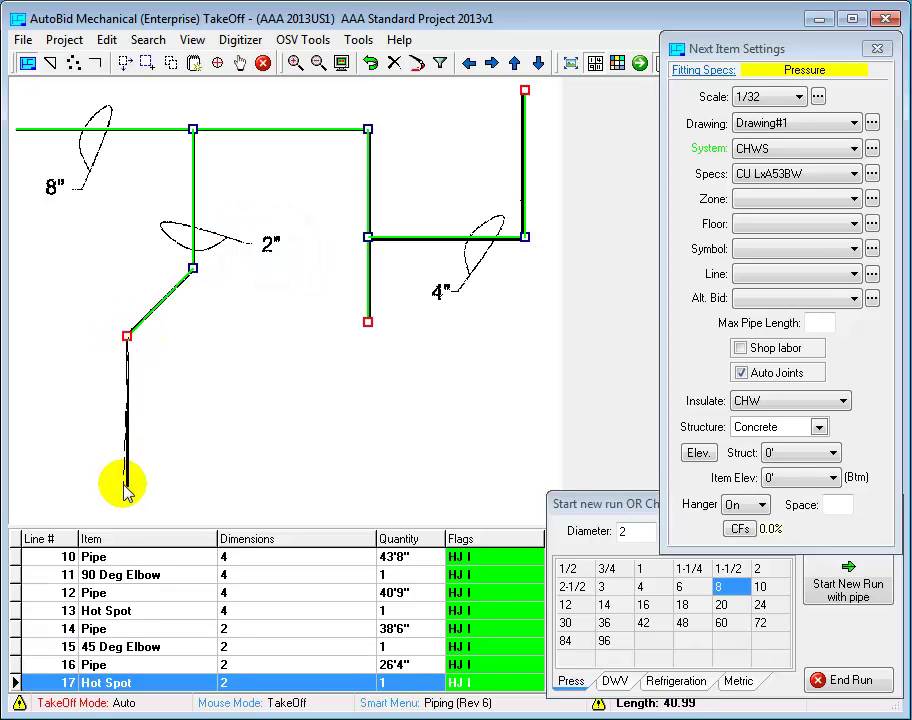
pyautogui.rightClick(127, 488)
pyautogui.click(140, 495)
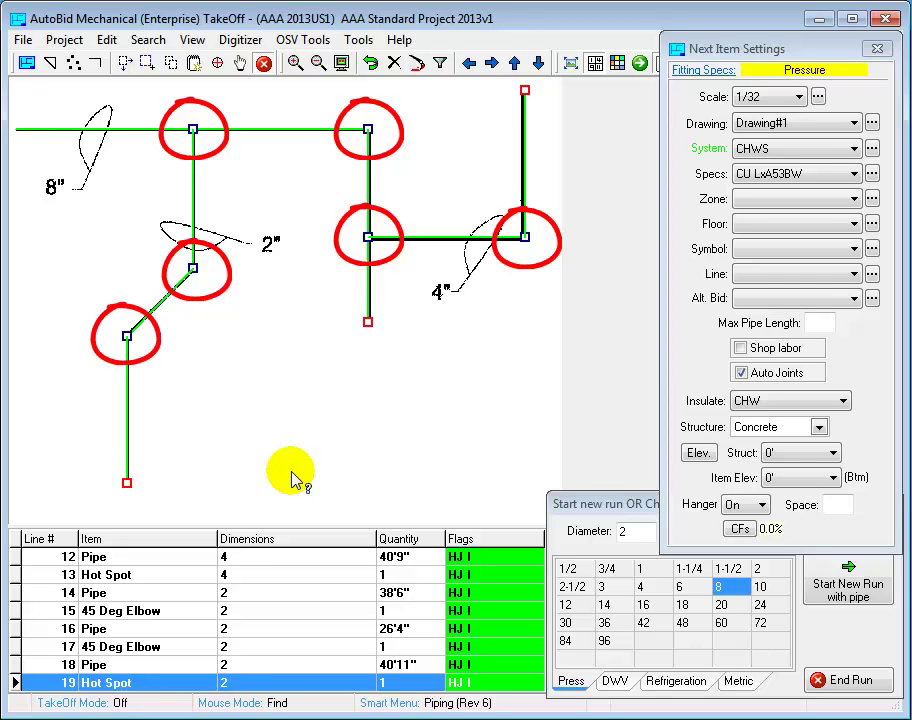
# Step: Select the left 8" pipe segment to list its items, including the 8, 8, 2 reducing tee
pyautogui.click(138, 130)
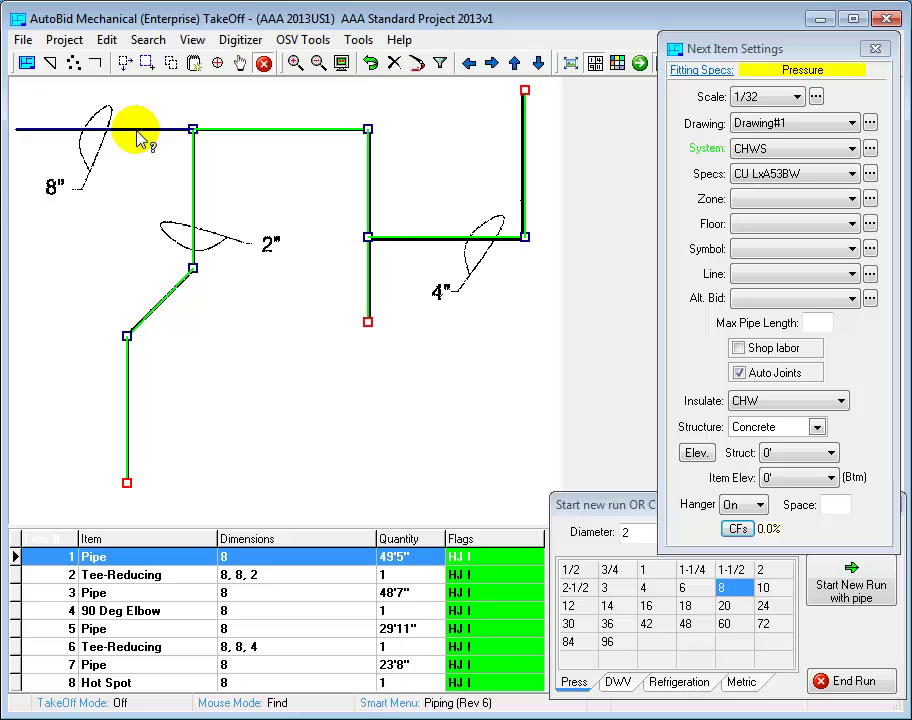
pyautogui.click(138, 131)
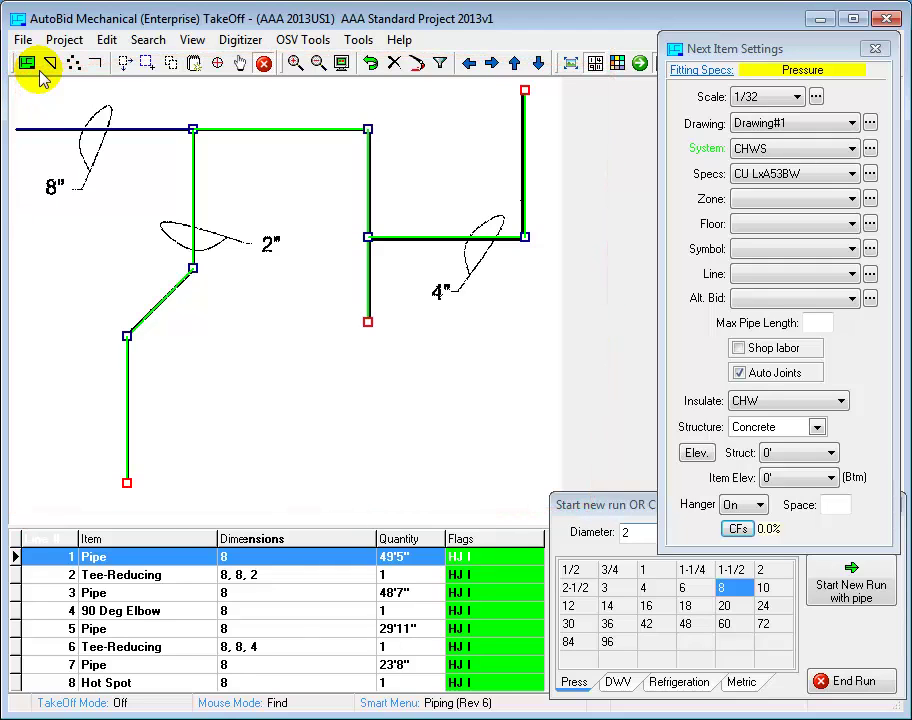
# Step: Inspect the top-right elbow, then the 4" 90° elbow at the branch junction
pyautogui.click(370, 148)
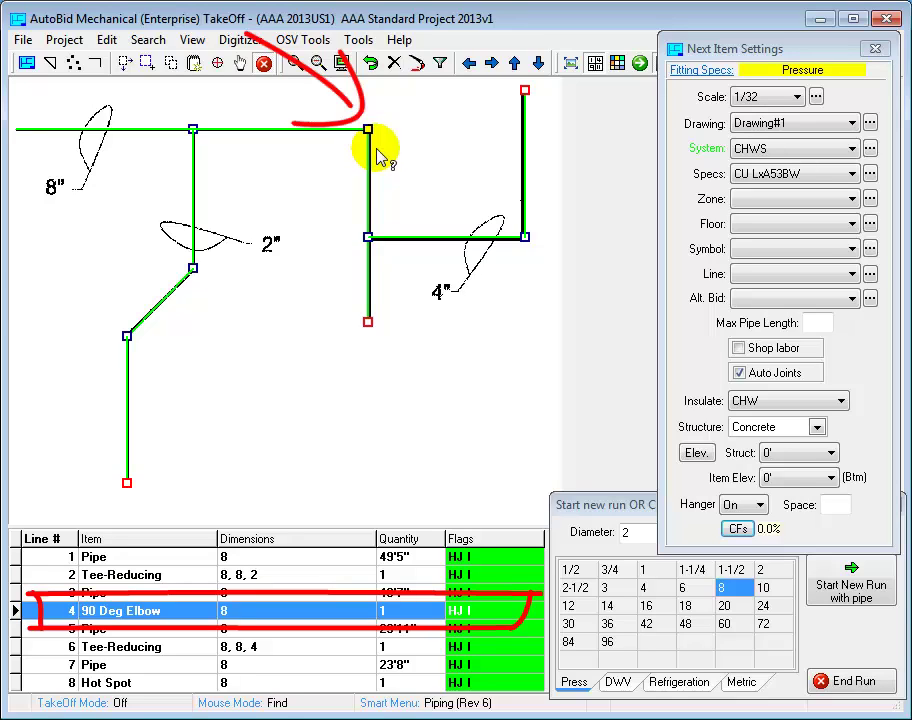
pyautogui.click(372, 243)
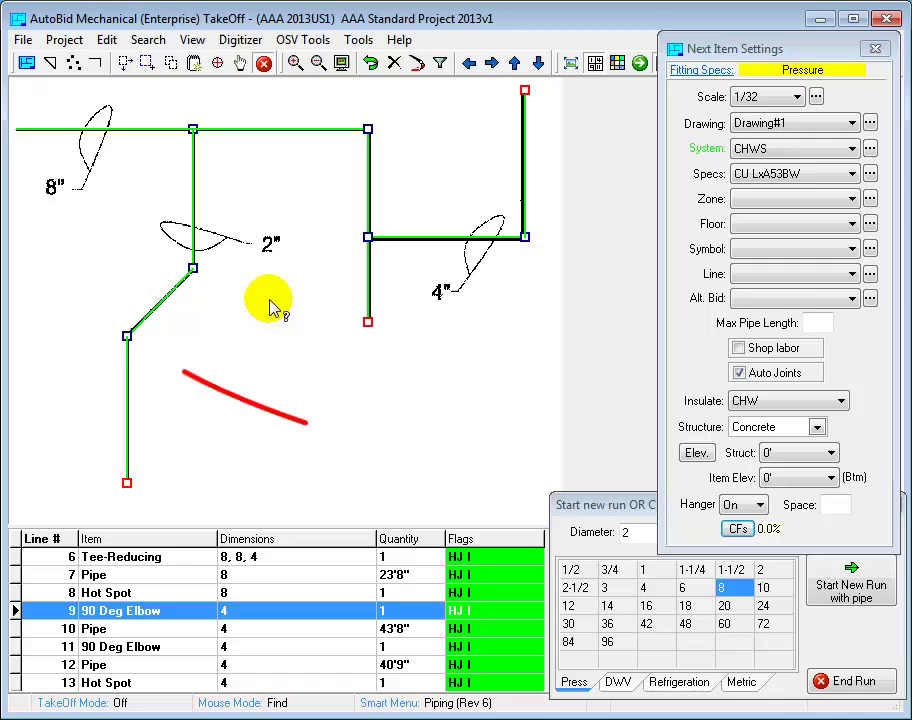
# Step: Inspect the 45° elbow, then the 26'4" diagonal 2" pipe
pyautogui.click(127, 337)
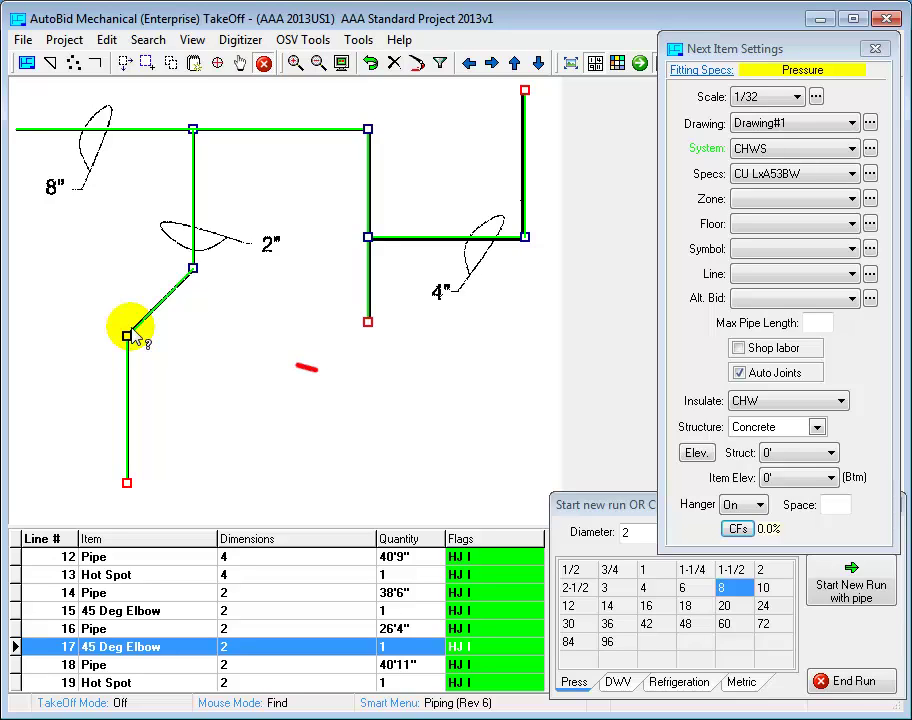
pyautogui.click(150, 316)
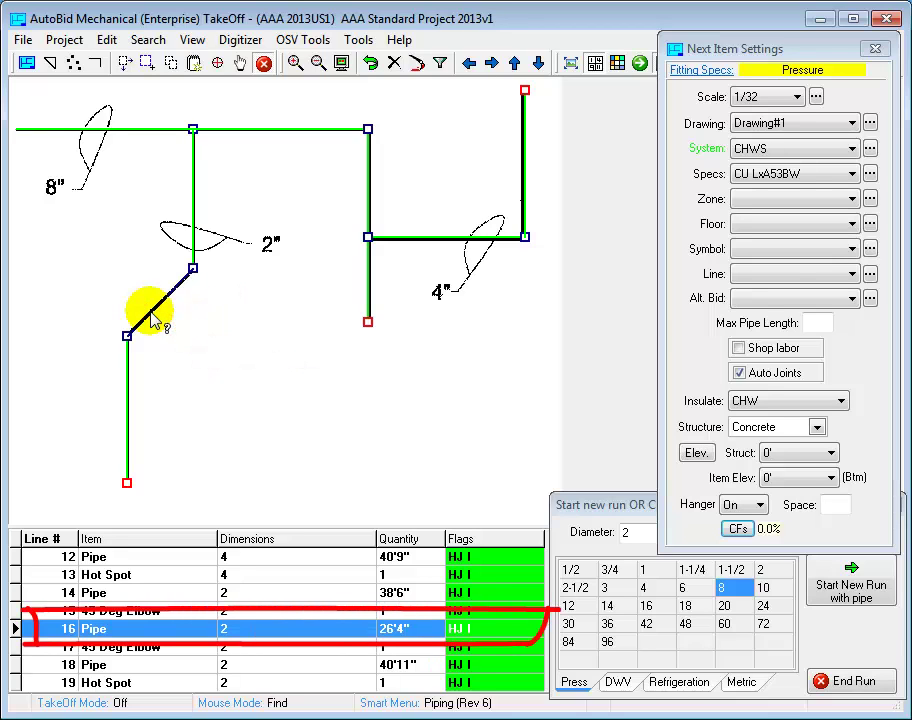
pyautogui.doubleClick(150, 316)
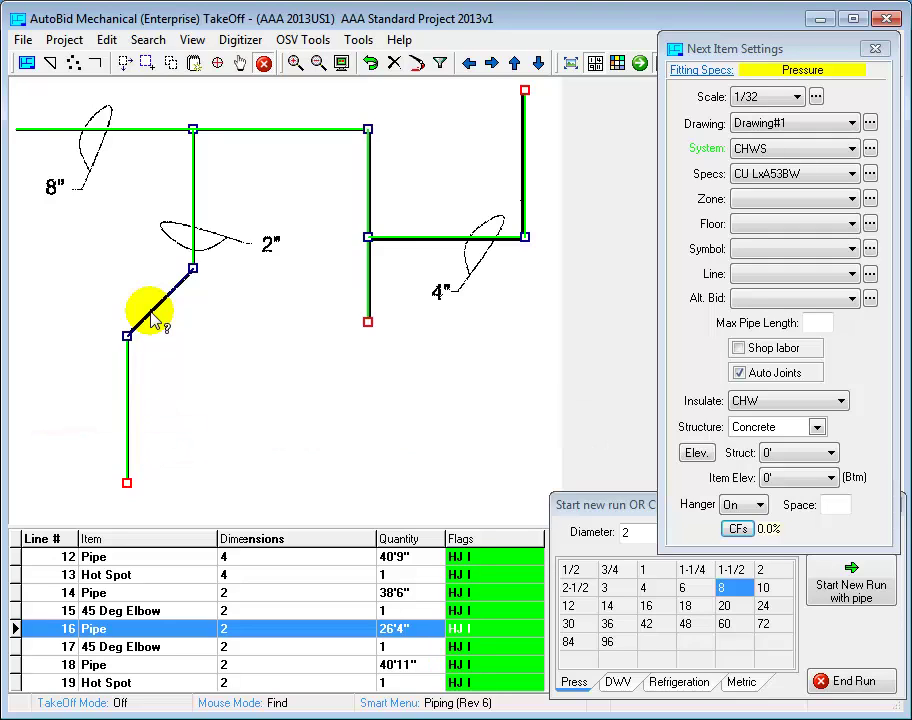
# Step: Review the 8, 8, 2 reducing tee's audit trail note, then close it
pyautogui.click(193, 130)
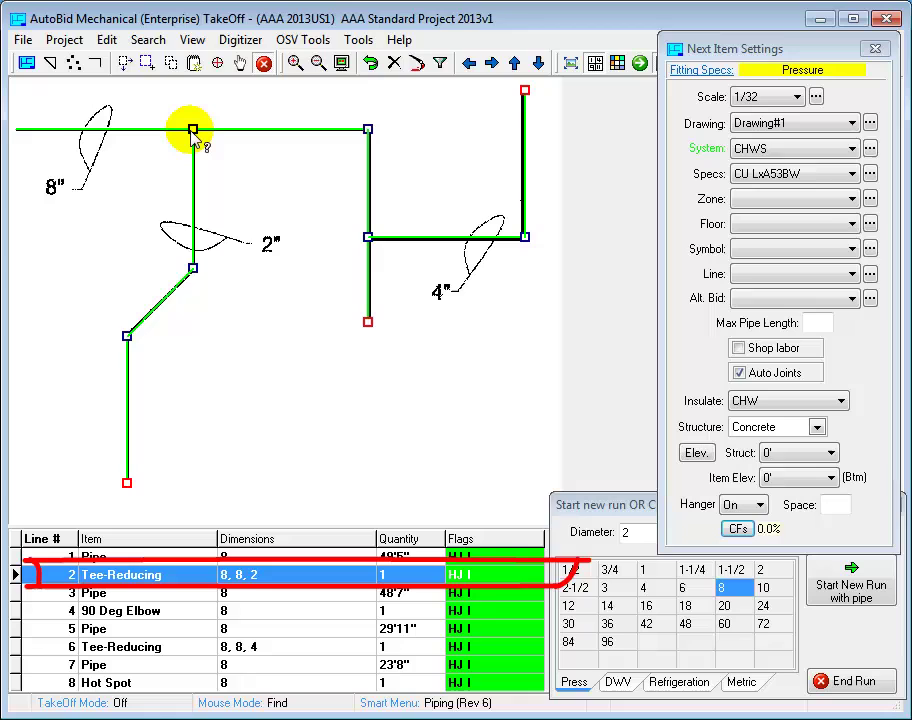
pyautogui.doubleClick(193, 130)
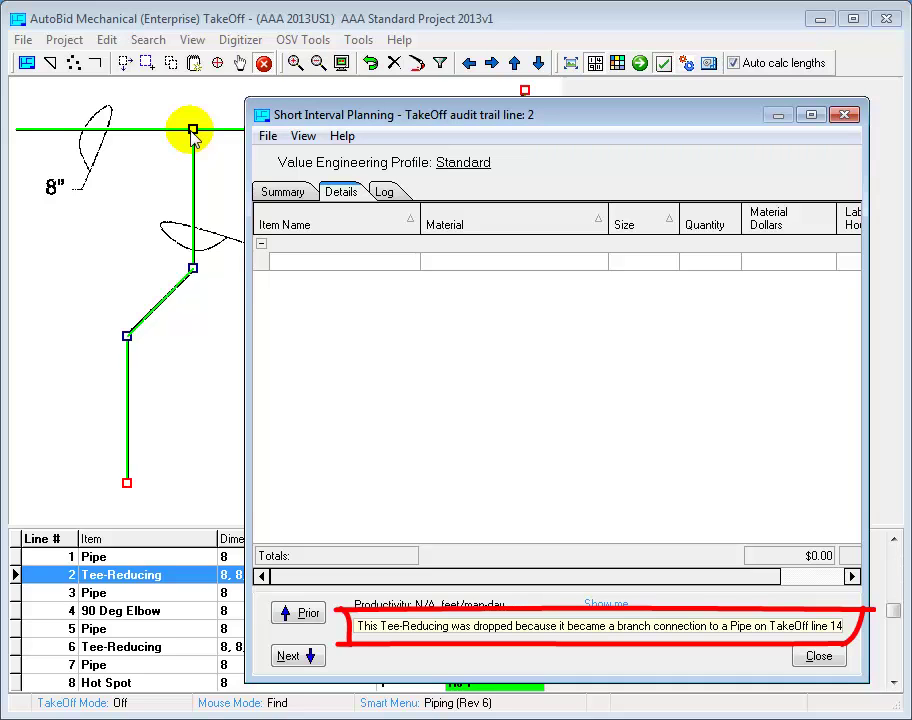
pyautogui.press('Escape')
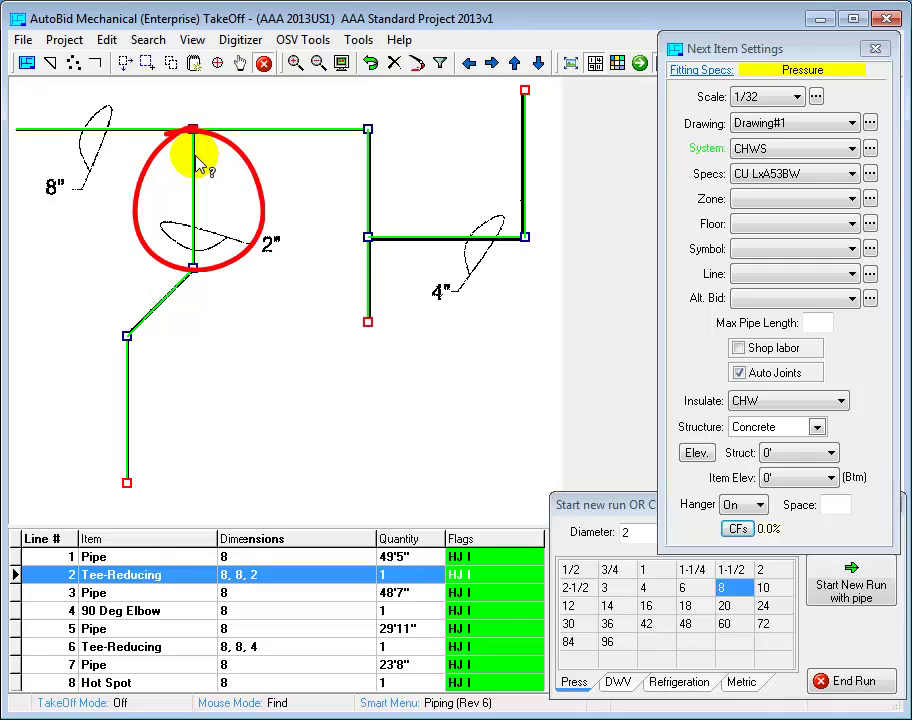
# Step: Show cost details for the vertical 2" pipe on line 14, totalling $1,536.04
pyautogui.doubleClick(195, 165)
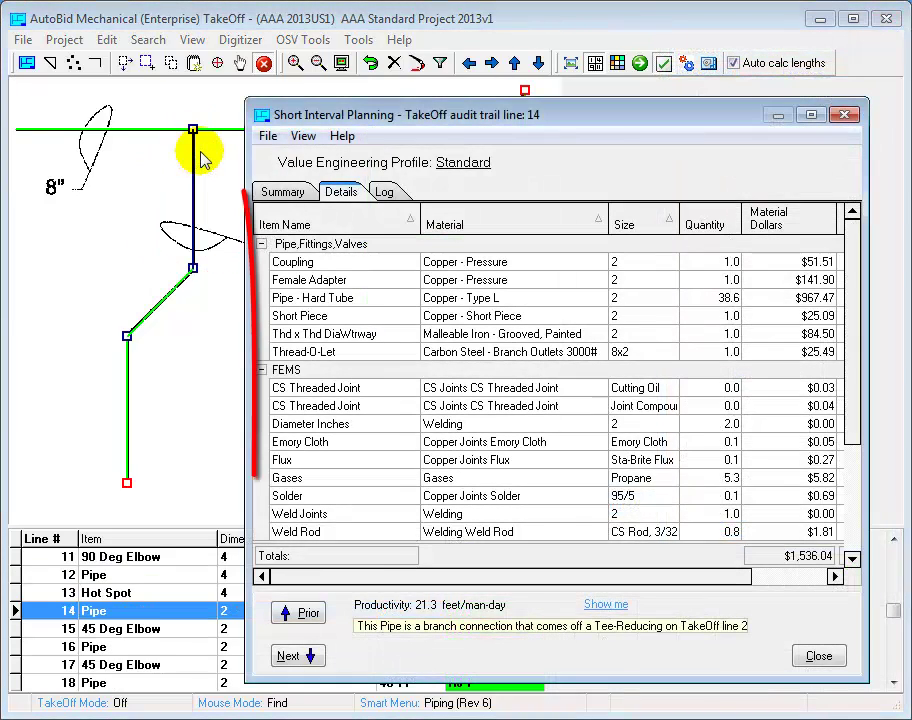